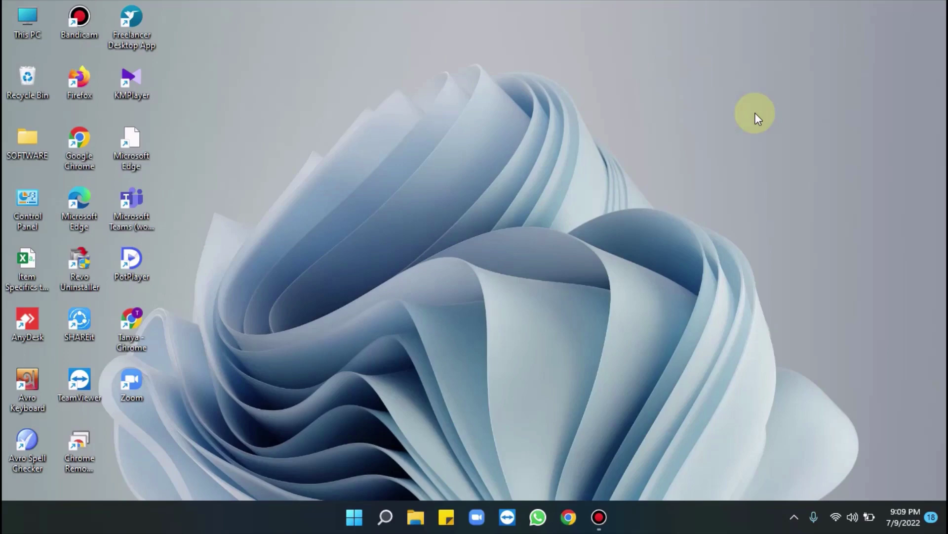
Search the Start menu for 'regedit' and launch Registry Editor
click(356, 519)
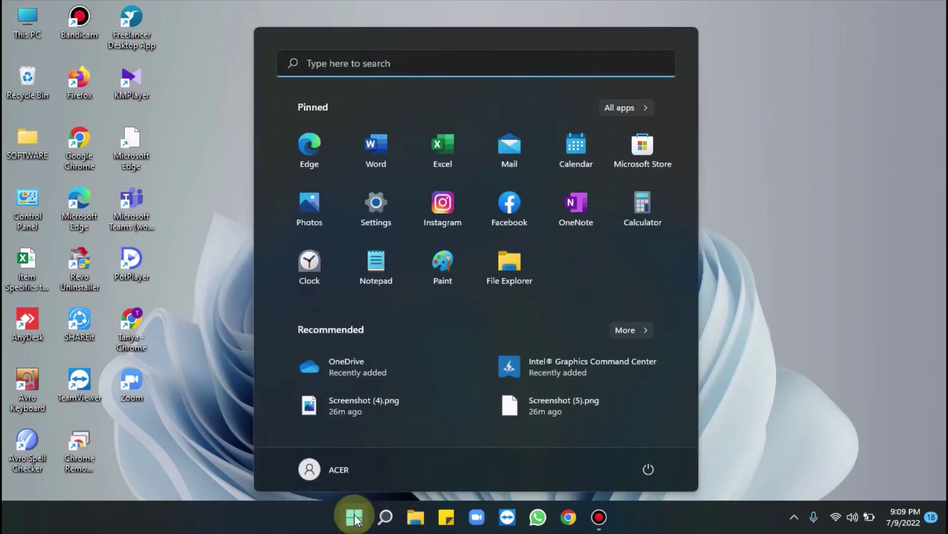
text(regedit)
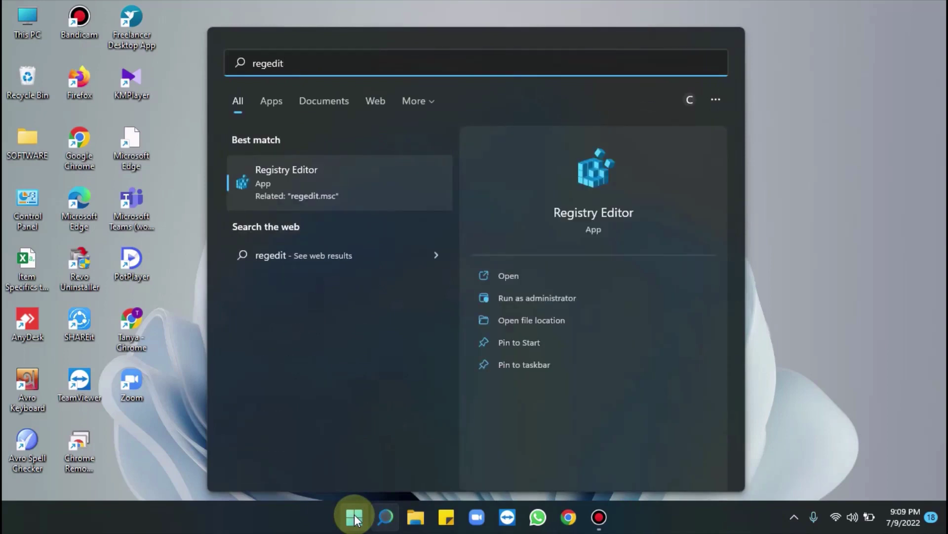
click(356, 519)
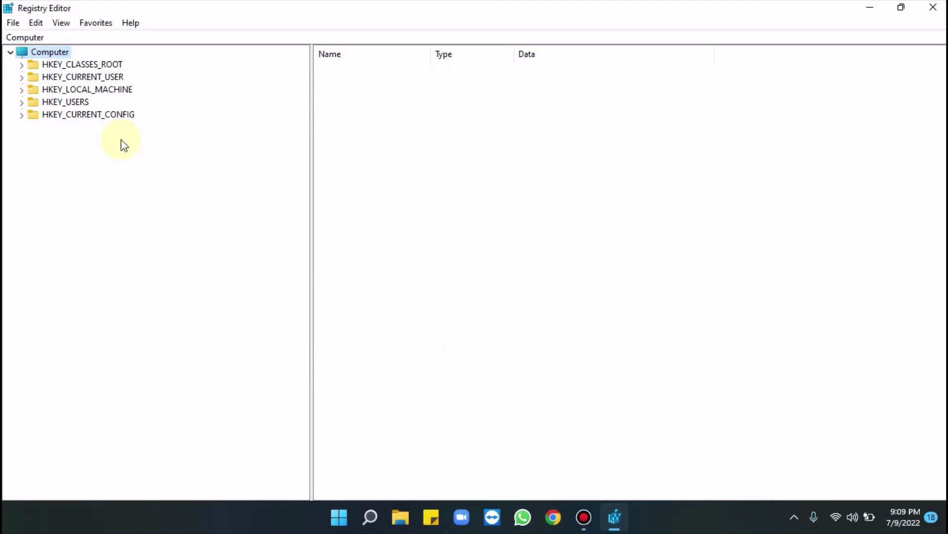
Open HKEY_LOCAL_MACHINE\SOFTWARE\Microsoft\Windows NT\CurrentVersion with its Winlogon subkey visible in the tree
double_click(101, 91)
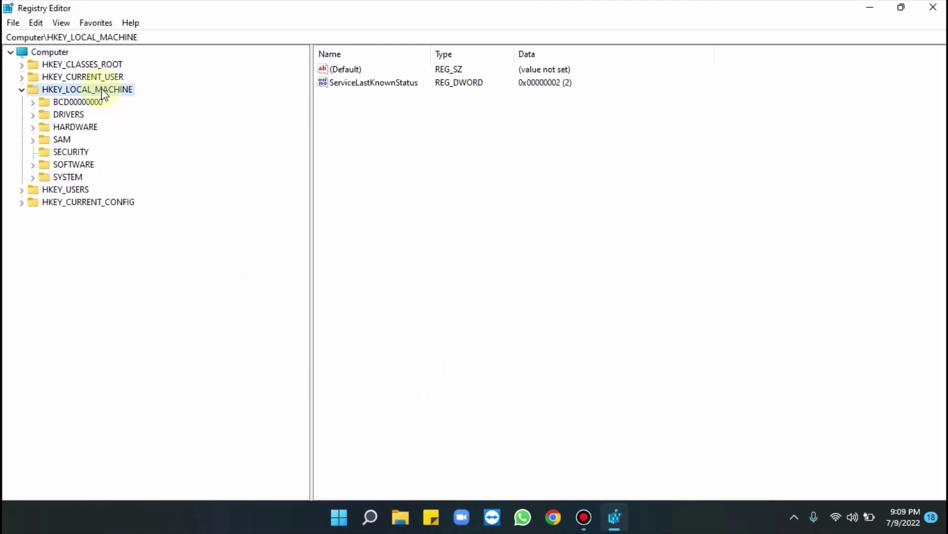
double_click(74, 165)
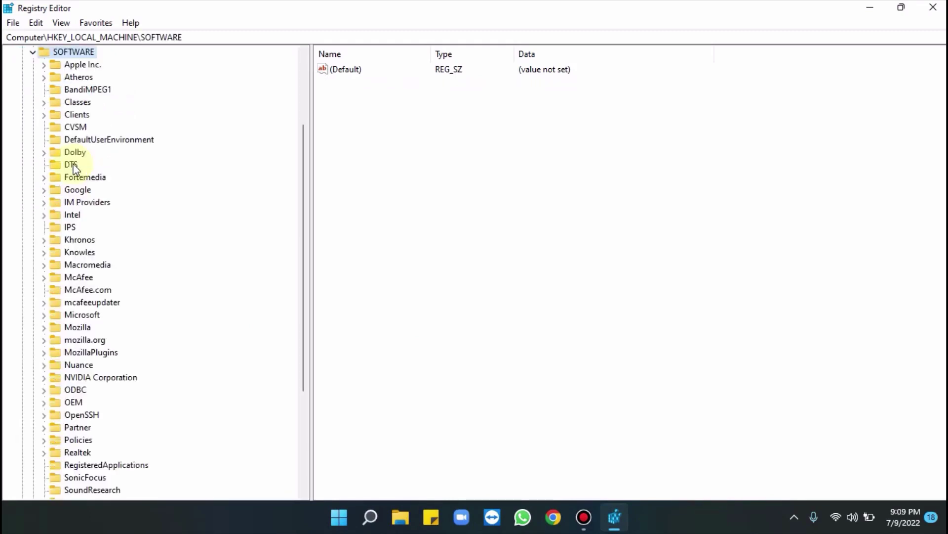
double_click(83, 315)
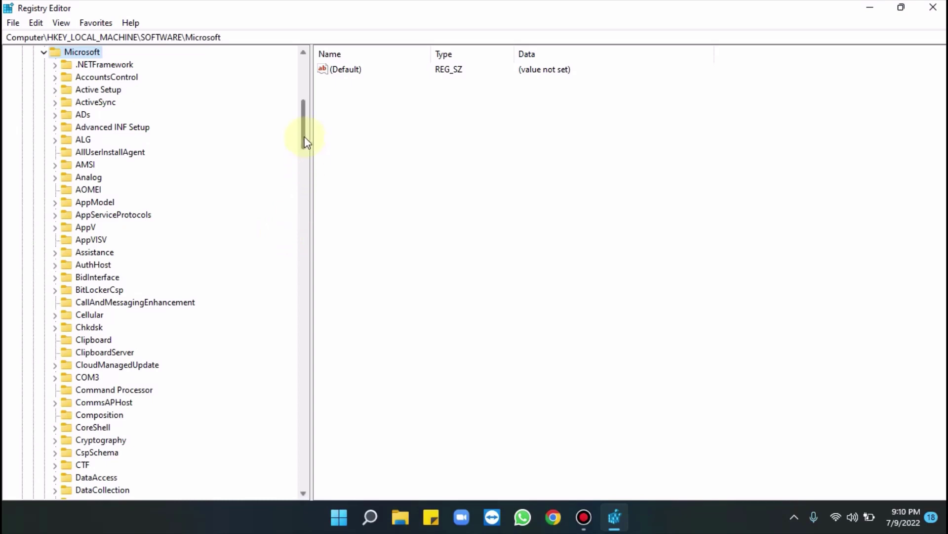
drag(304, 138, 303, 437)
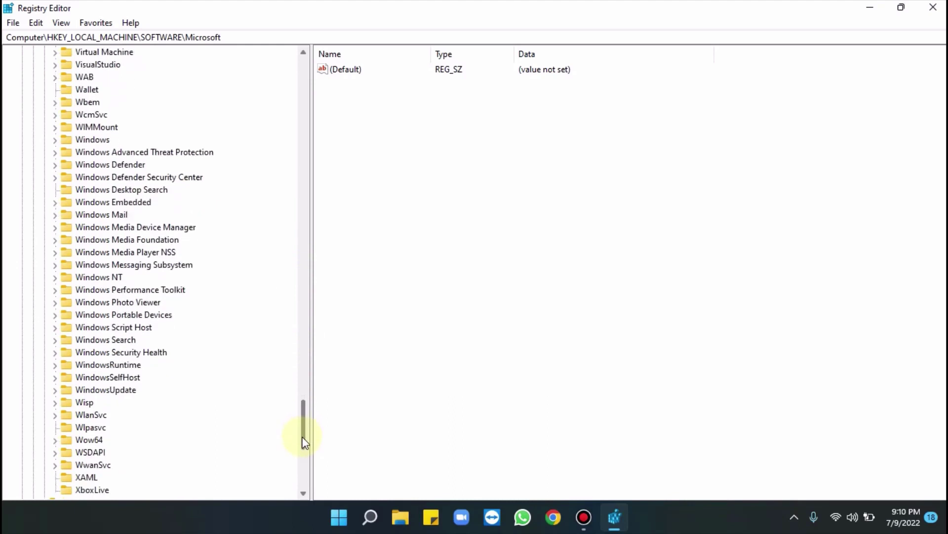
double_click(118, 277)
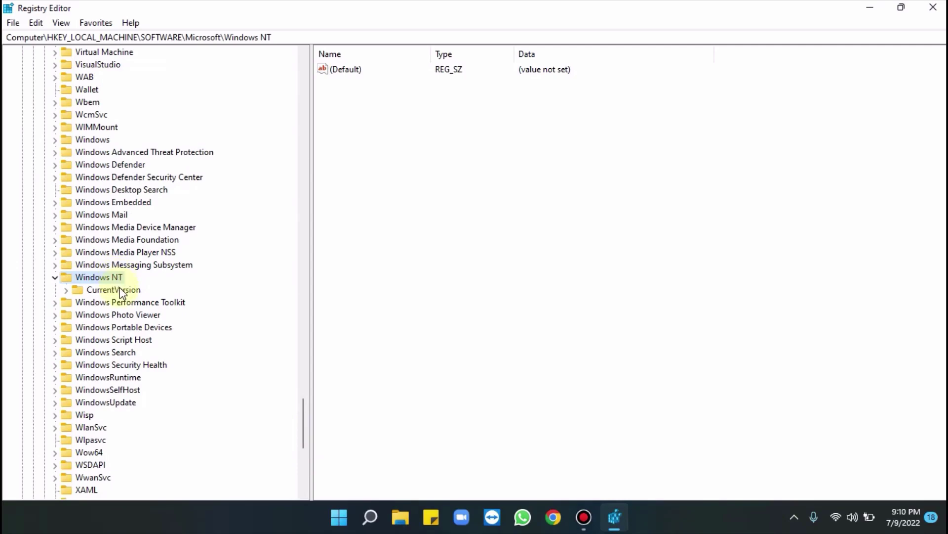
double_click(120, 290)
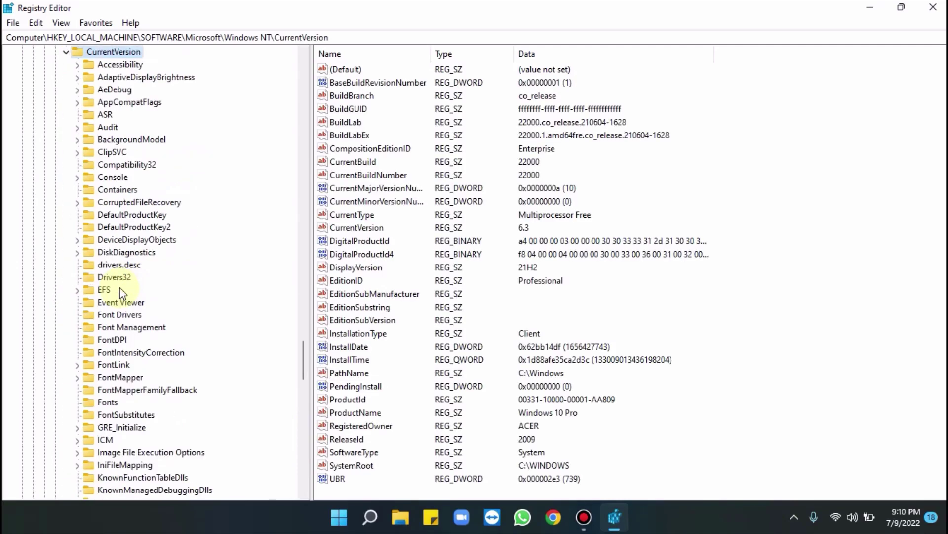
mouse_move(303, 355)
drag(306, 349, 307, 419)
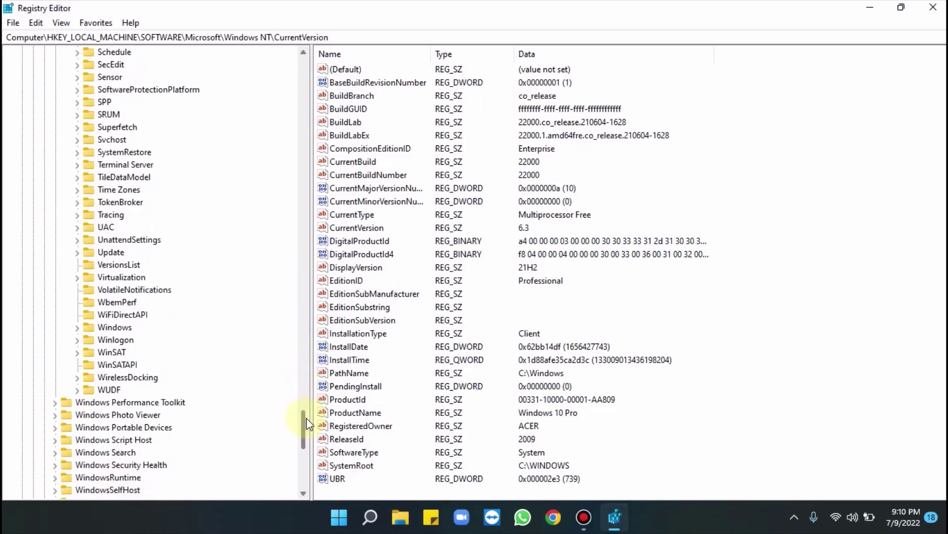
In Winlogon, add a string value named DefaultUserName and select the existing DefaultUserName entry
double_click(130, 342)
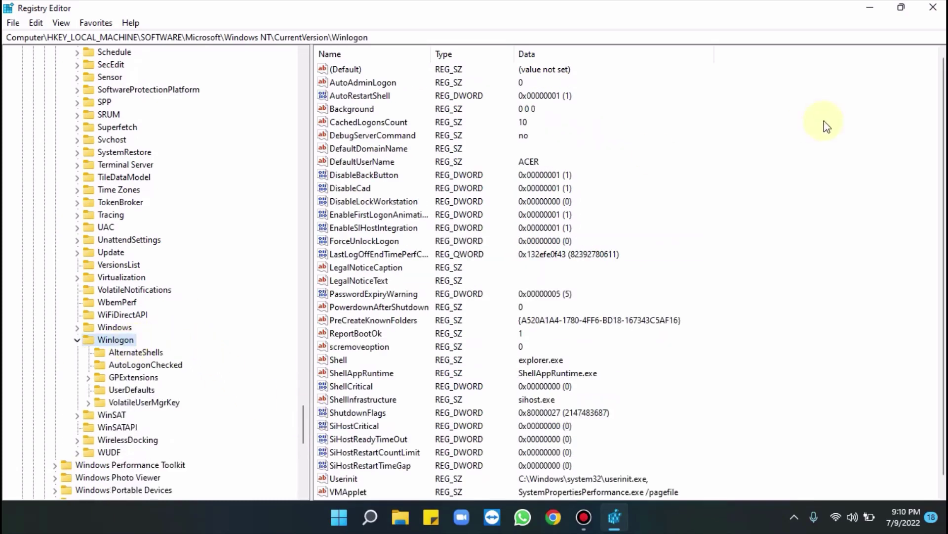
right_click(766, 159)
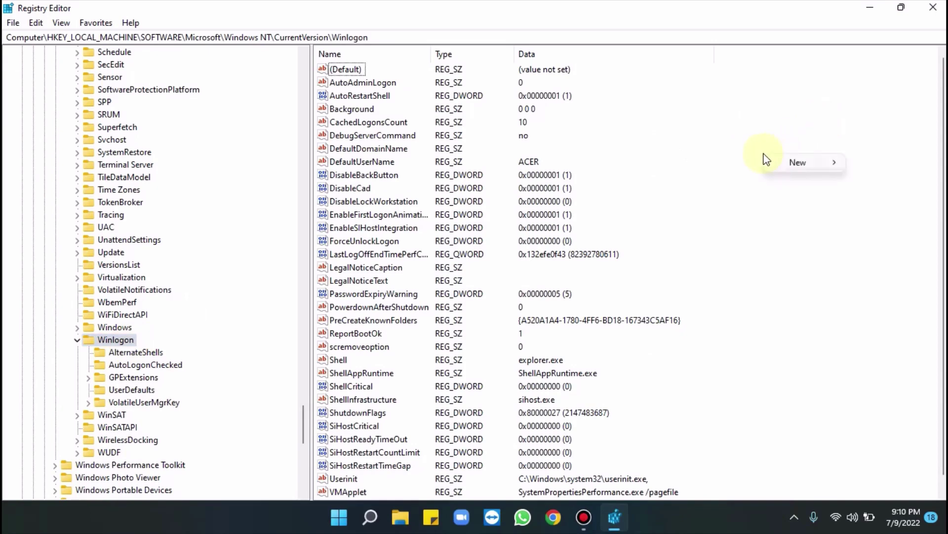
mouse_move(804, 162)
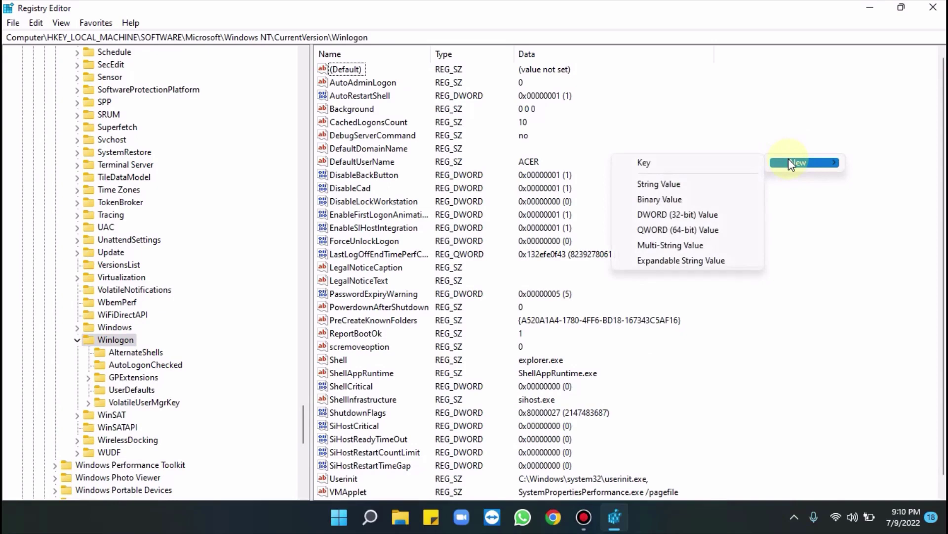
click(690, 189)
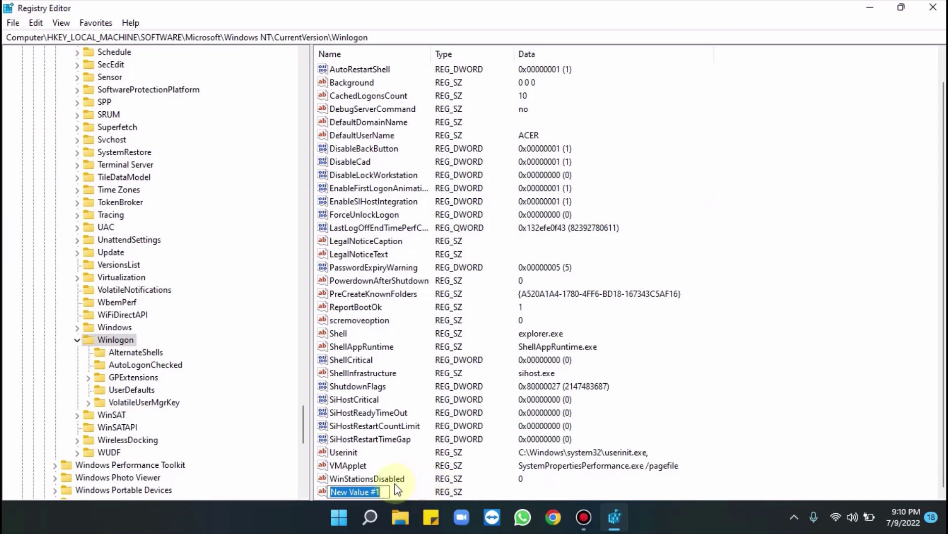
text(Default)
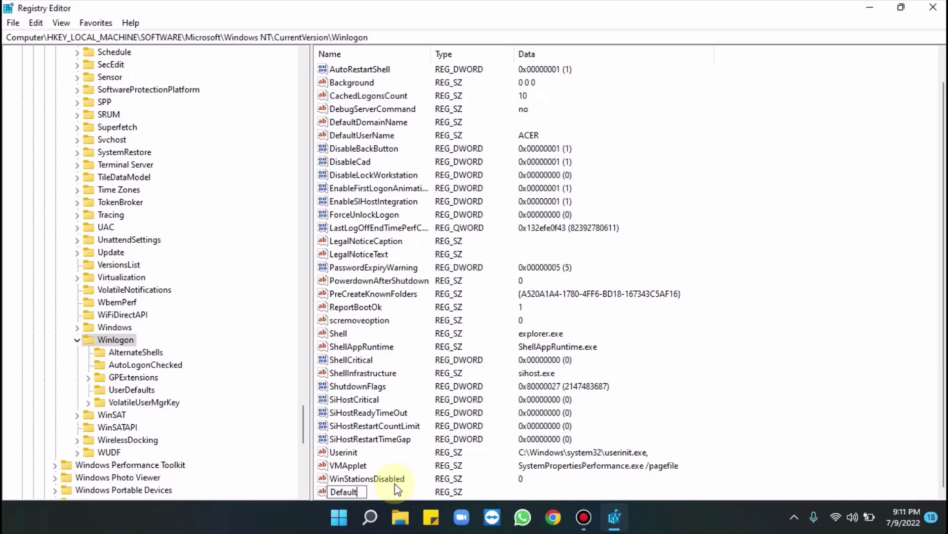
text(UserName)
key(Return)
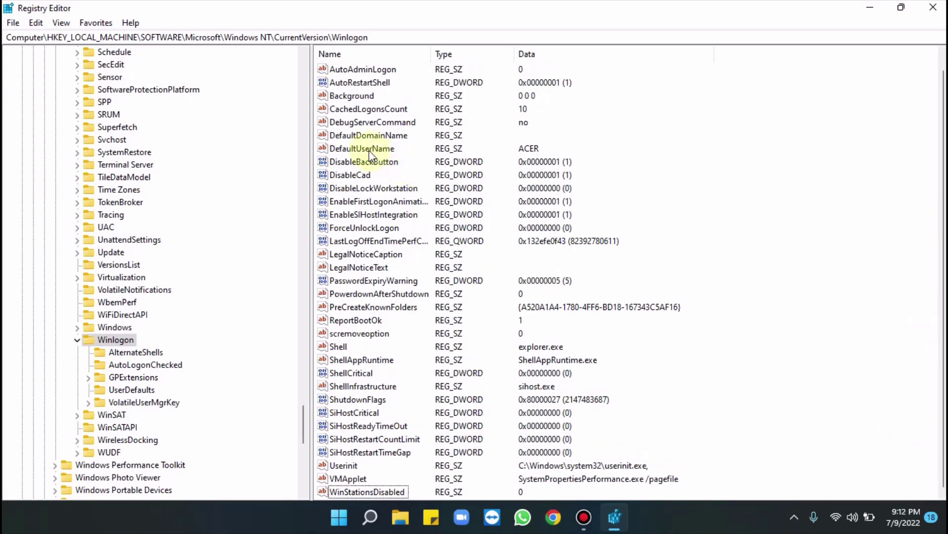
click(369, 150)
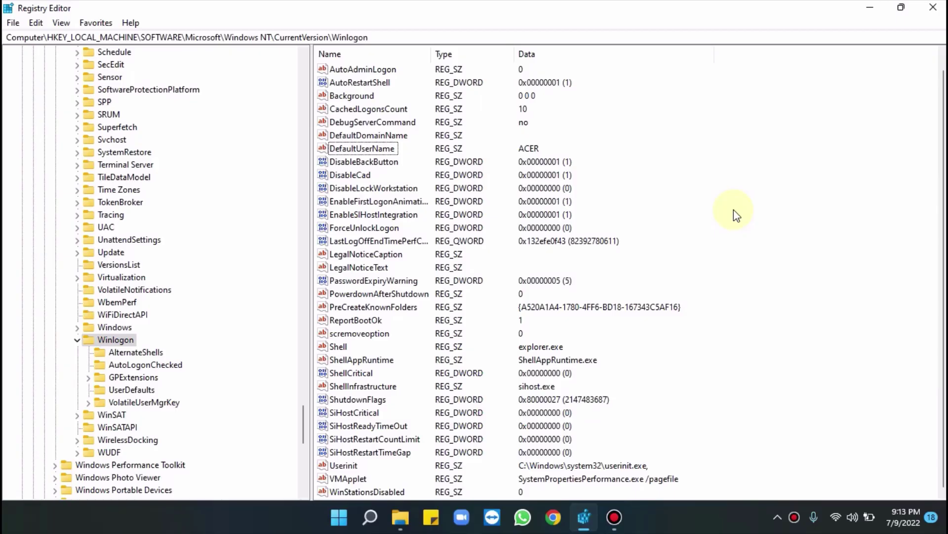
Create a DefaultPassword string value in Winlogon and open it to edit its data
right_click(734, 209)
mouse_move(771, 218)
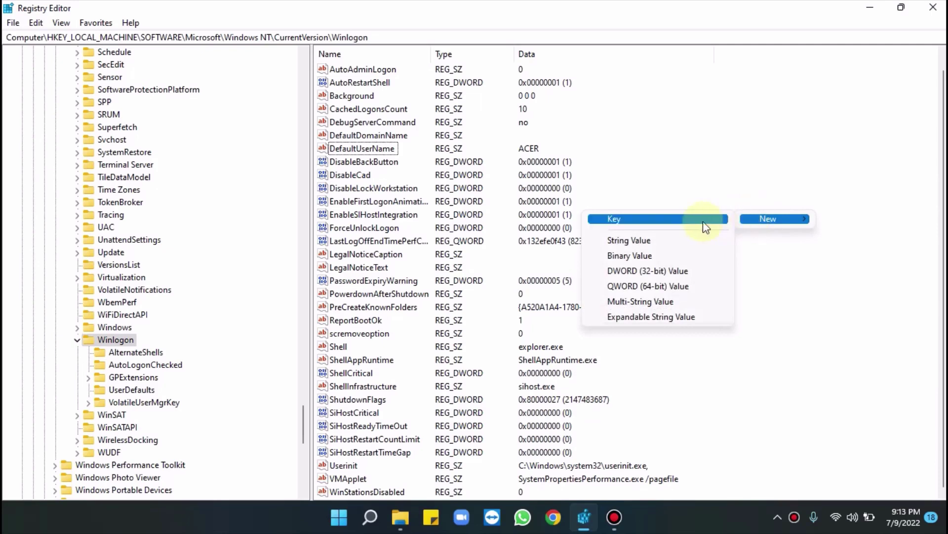
click(666, 242)
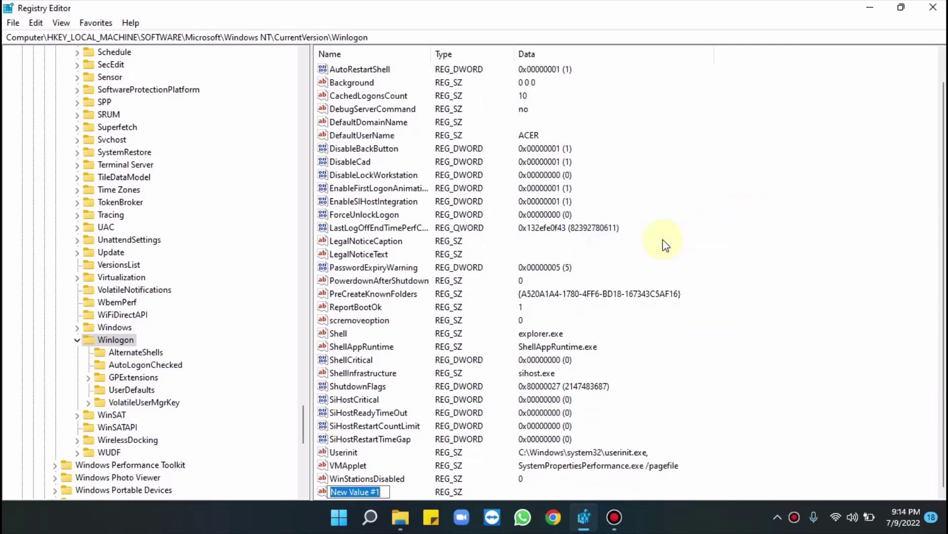
text(DefaultPasswoe)
key(BackSpace)
text(rd)
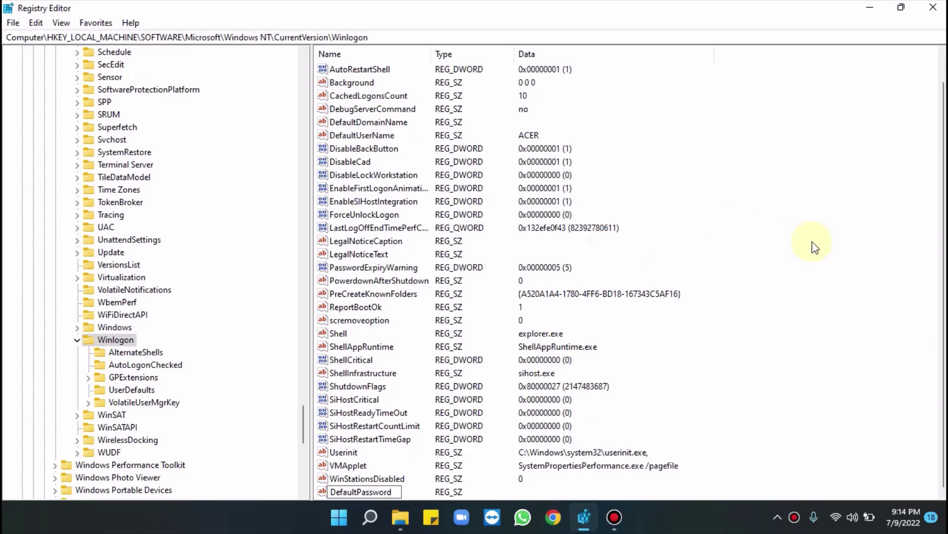
key(Return)
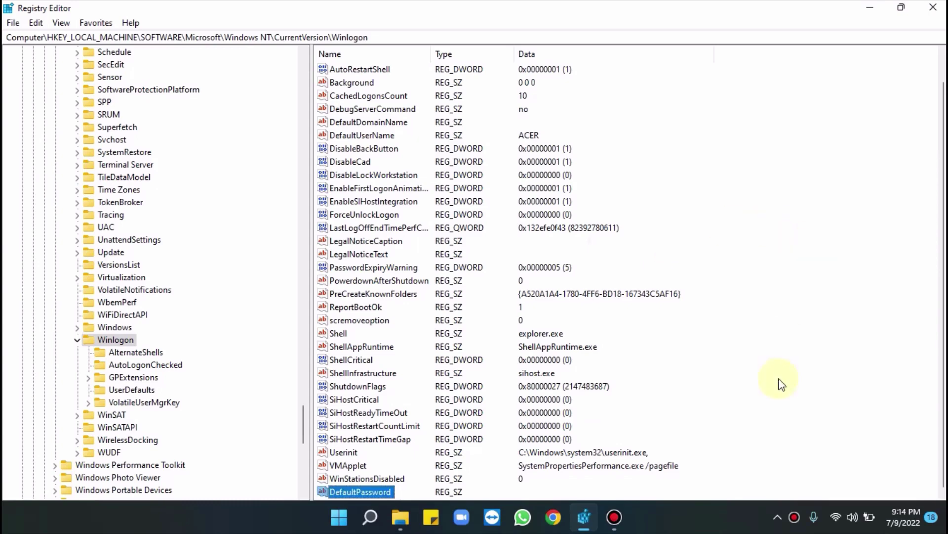
double_click(384, 493)
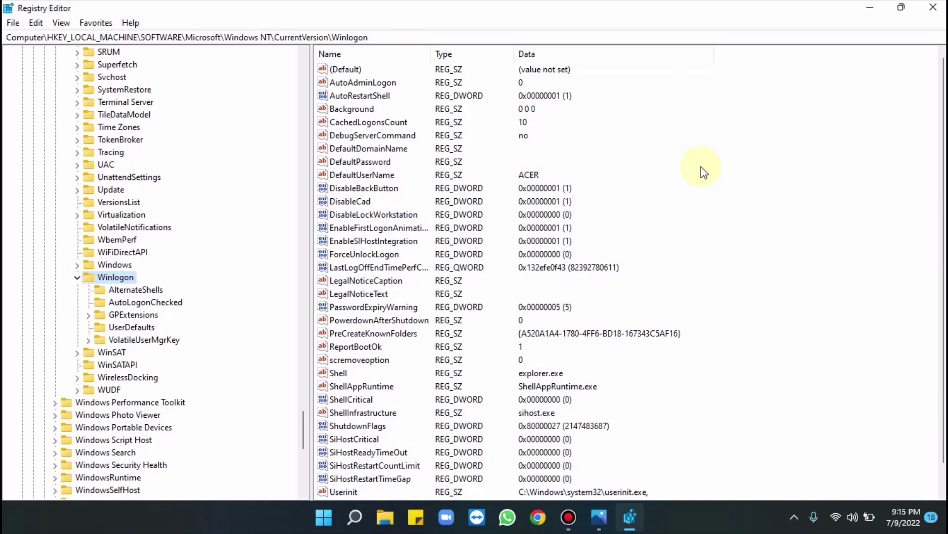
Add an AutoAdminLogon string value in Winlogon with its data set to 1
right_click(701, 168)
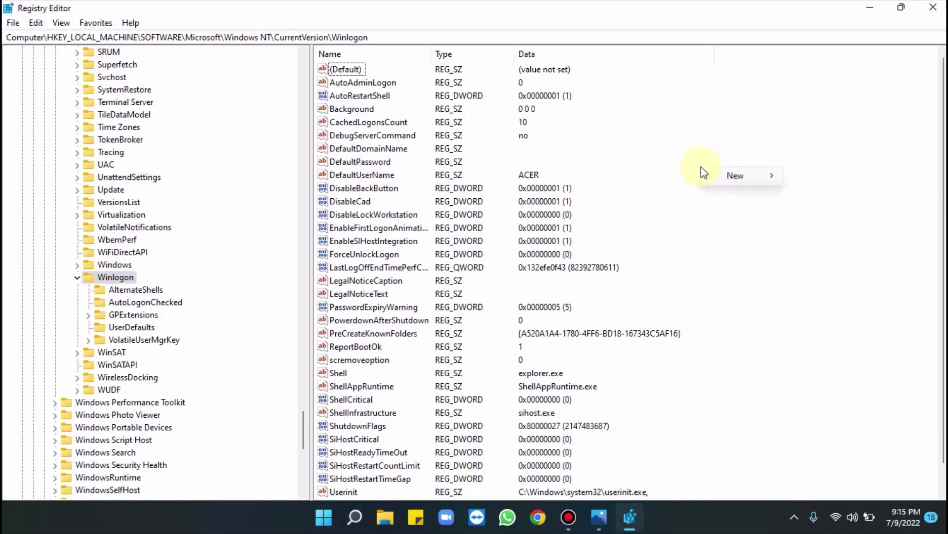
mouse_move(737, 175)
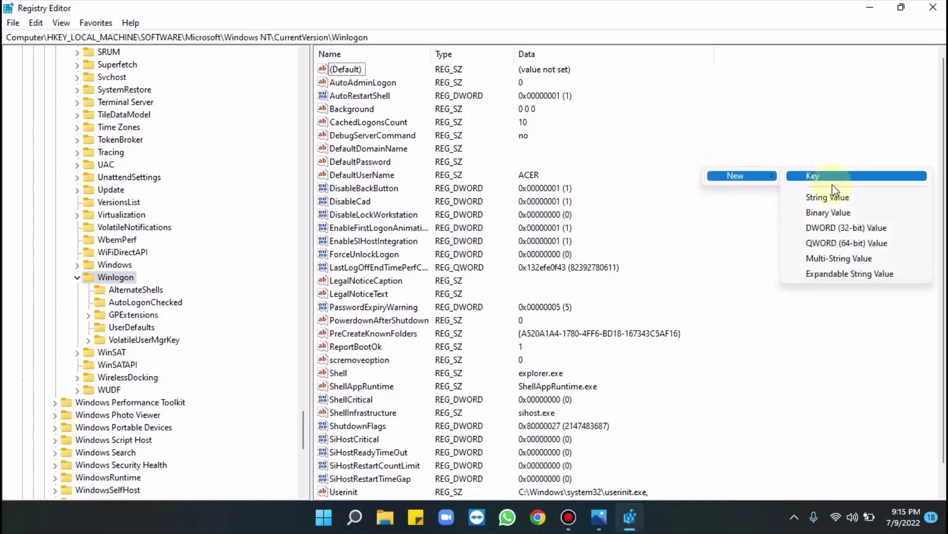
click(833, 197)
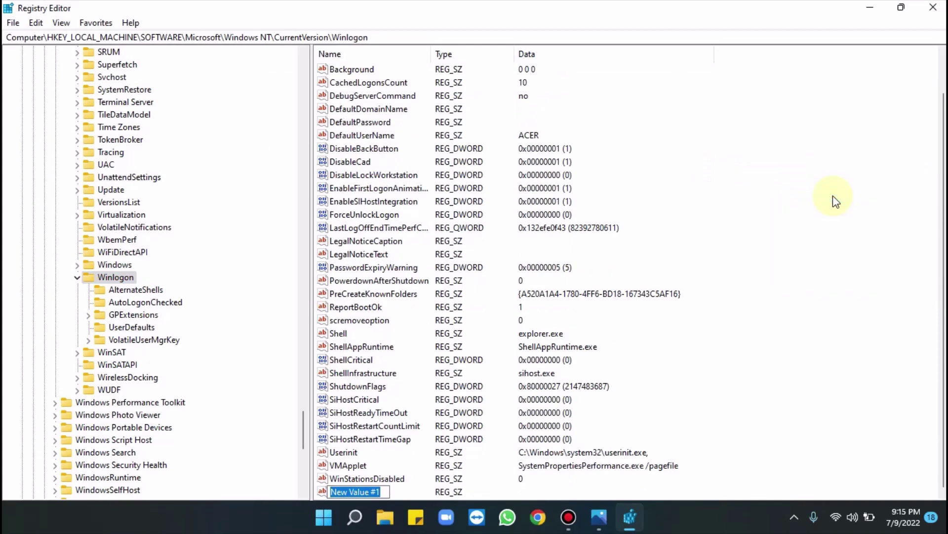
text(A)
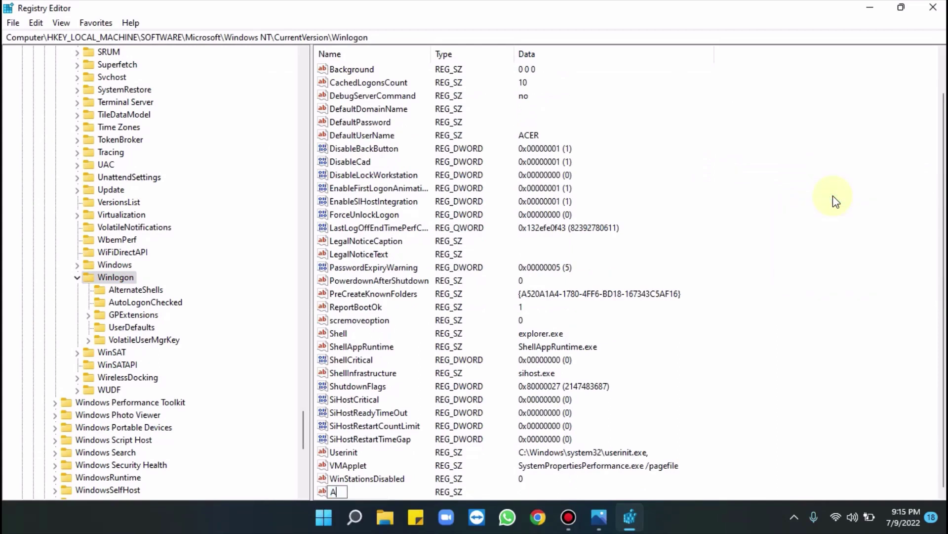
text(utoAdmin)
text(Logon)
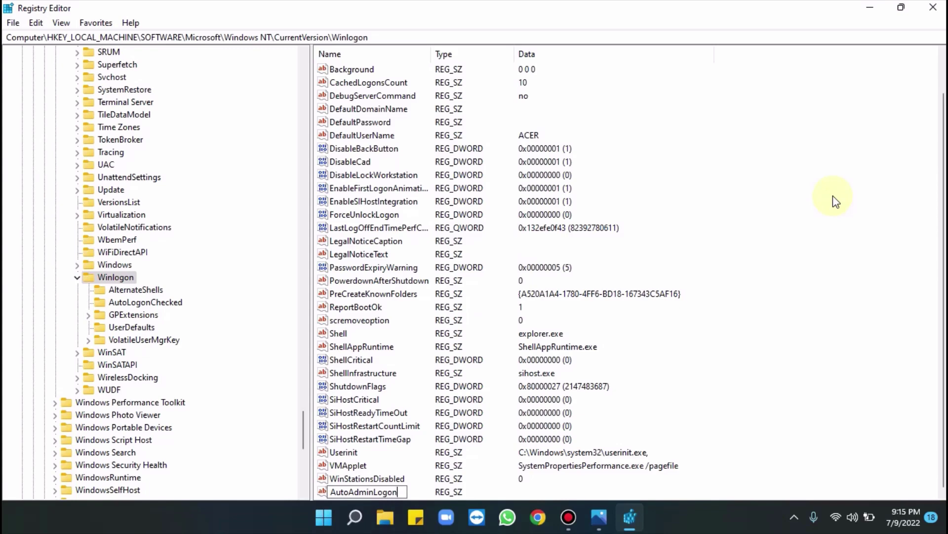
key(Return)
double_click(379, 91)
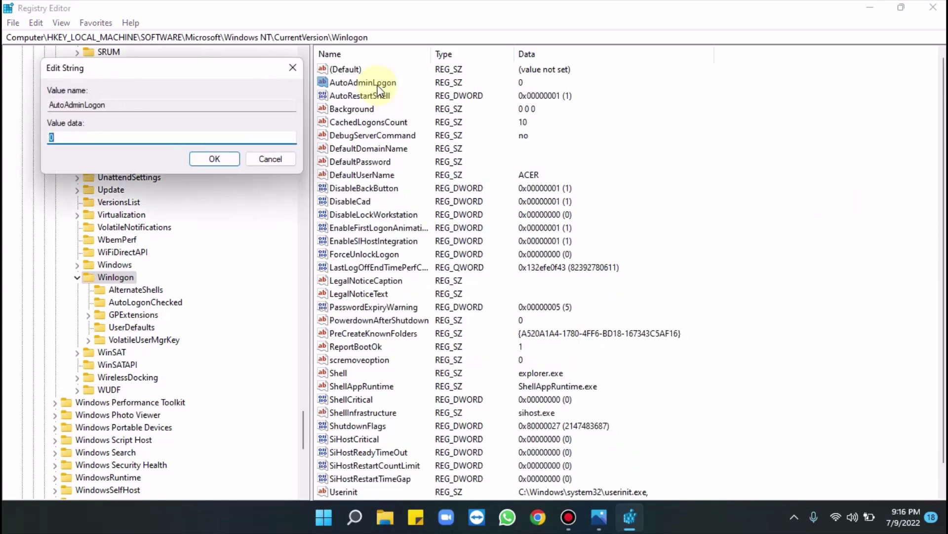
text(1)
click(232, 158)
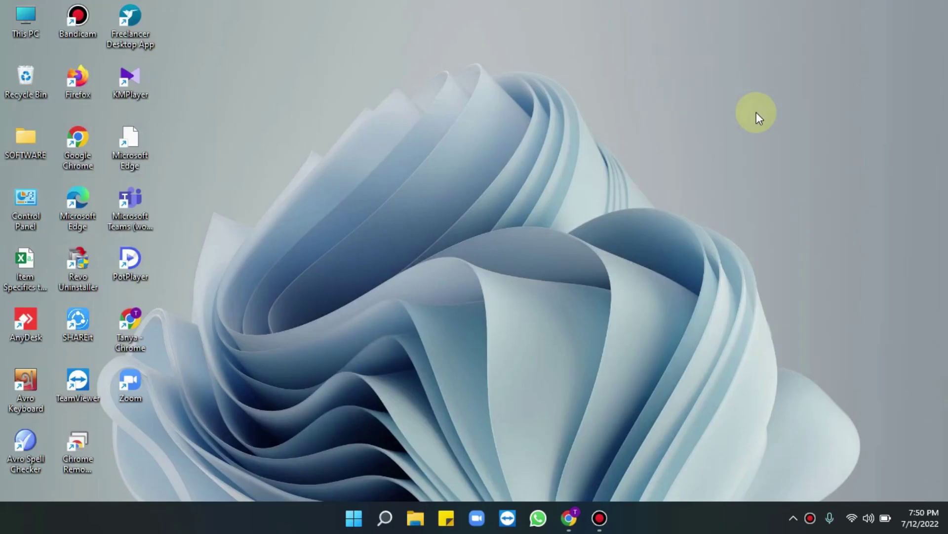